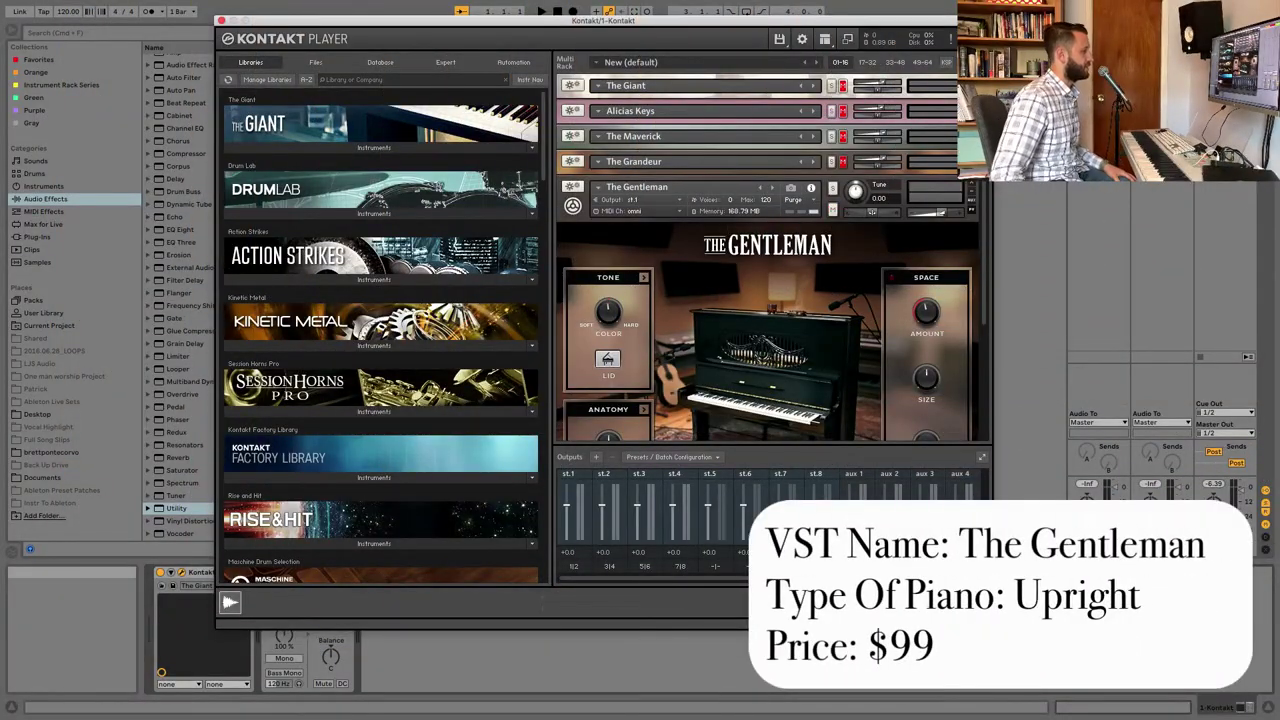
Enlarge the Kontakt window and scroll to reveal The Gentleman's full panel with its Space settings
left_click_drag(990, 626, 1020, 693)
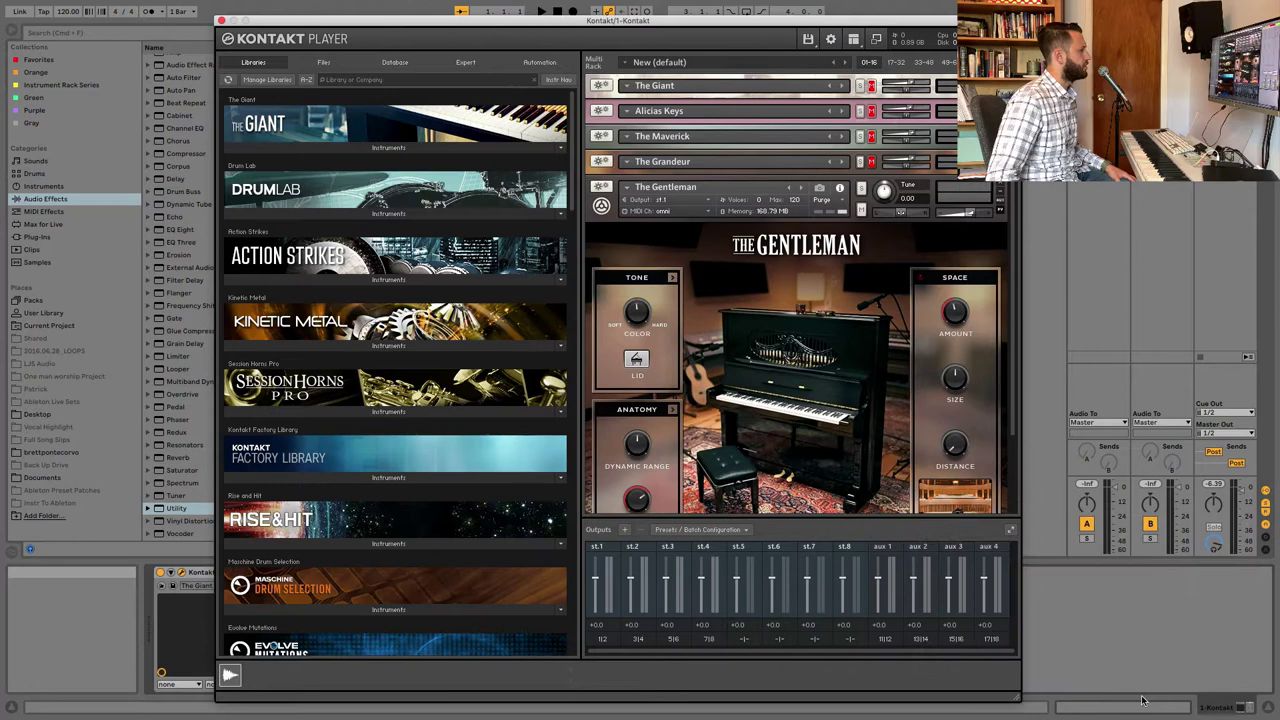
scroll(757, 390, "down", 3)
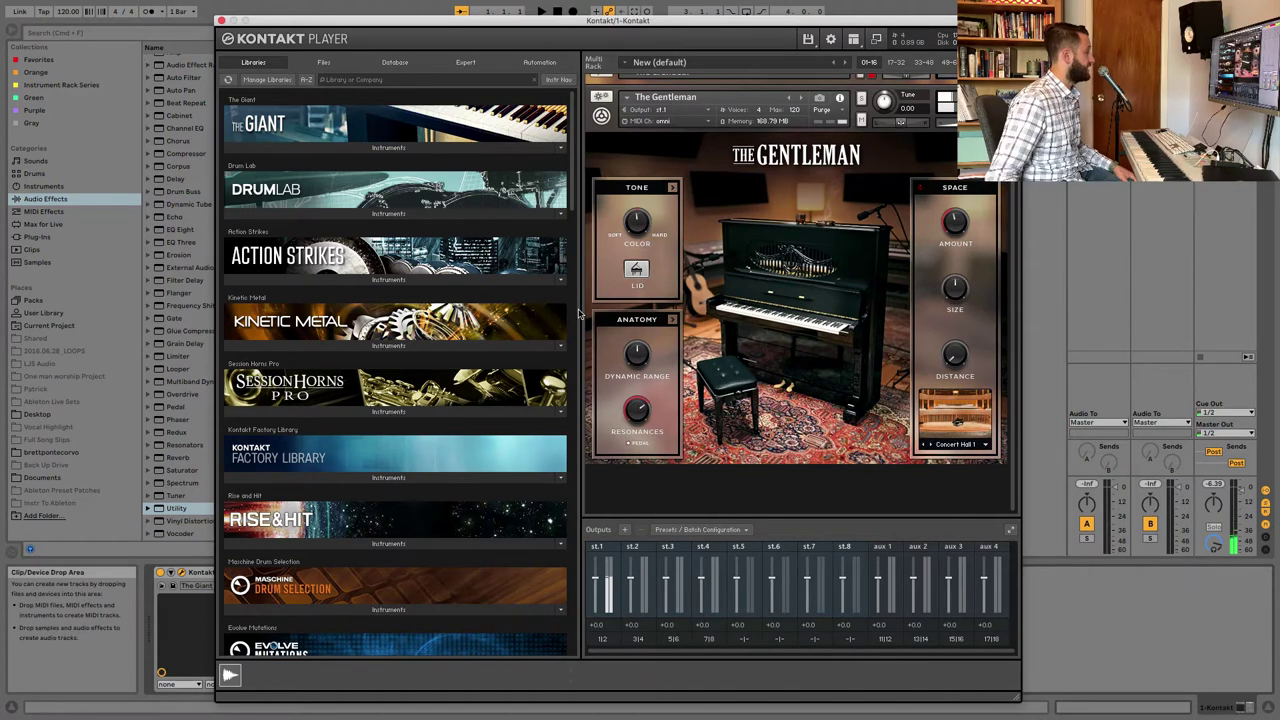
mouse_move(848, 5)
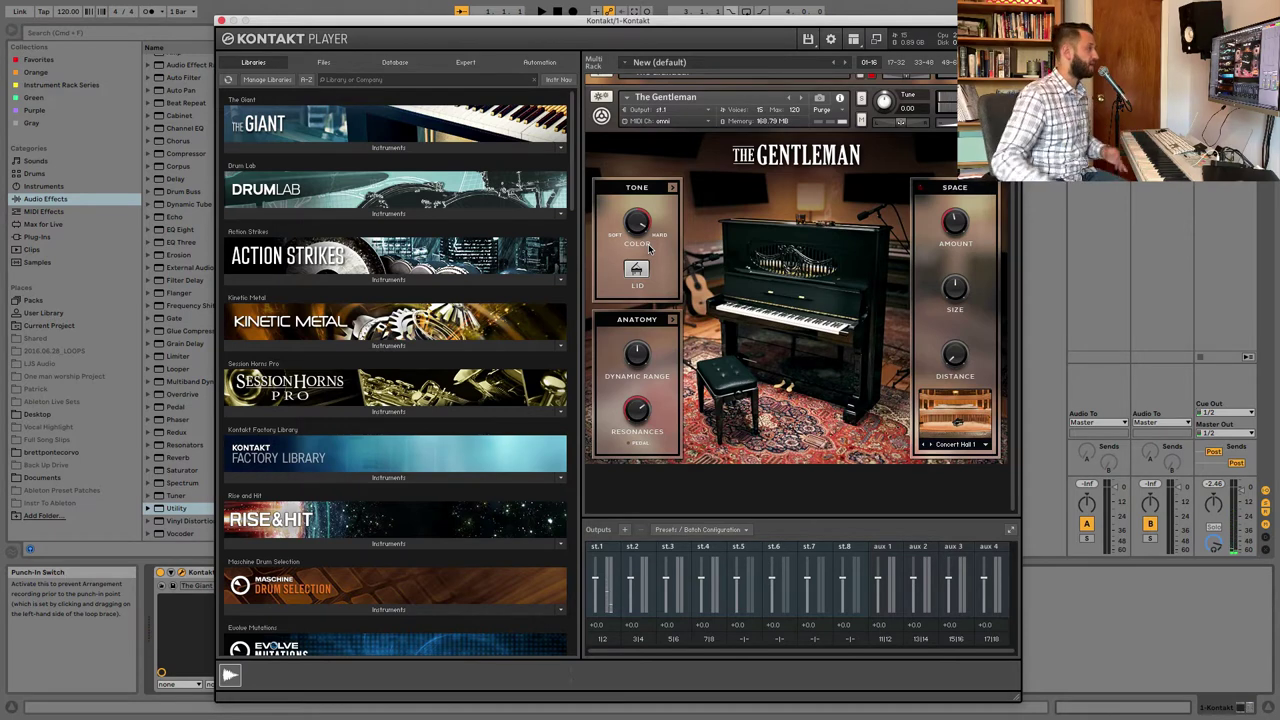
Turn on The Gentleman's Space reverb (Concert Hall 1) and mute The Gentleman
left_click(921, 189)
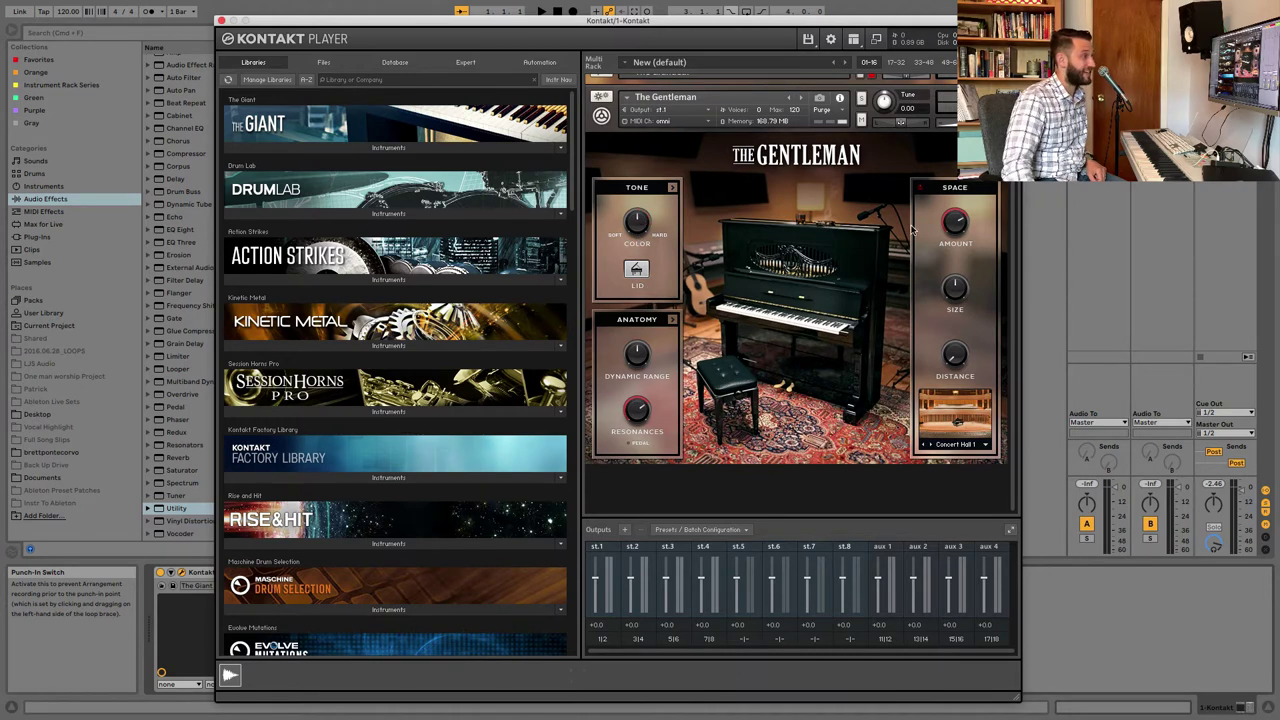
left_click(861, 120)
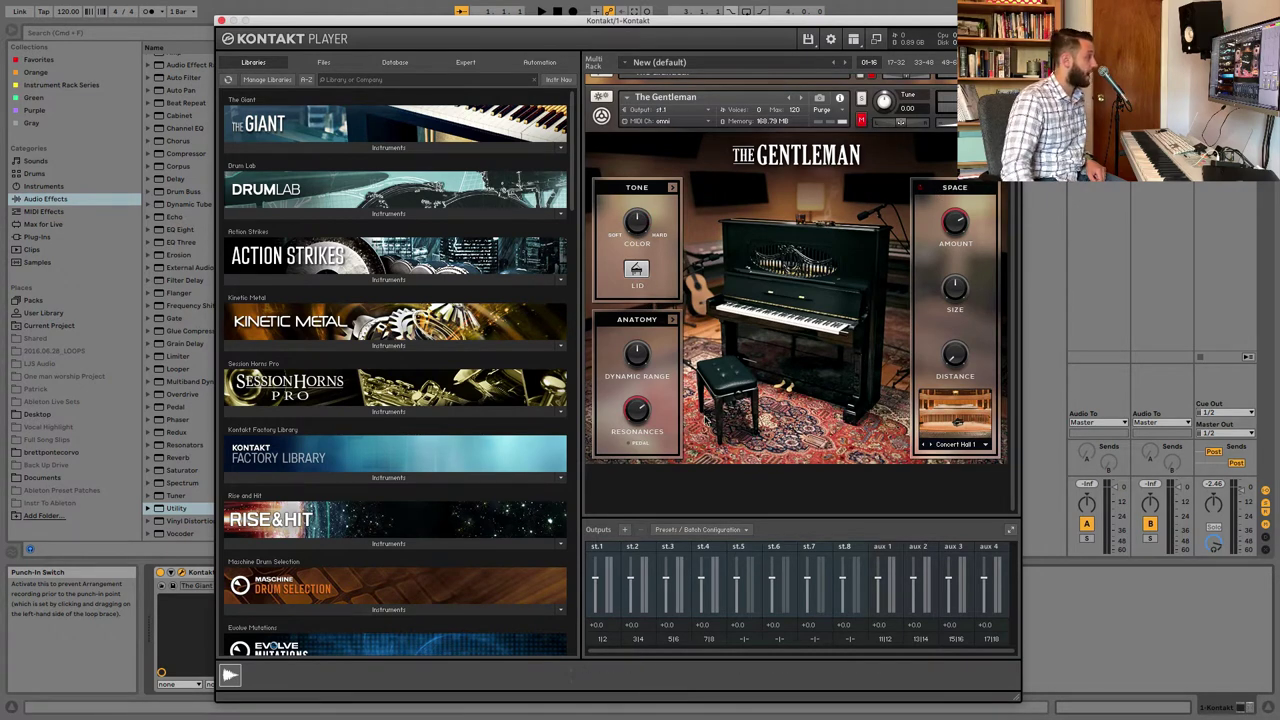
scroll(686, 463, "up", 1)
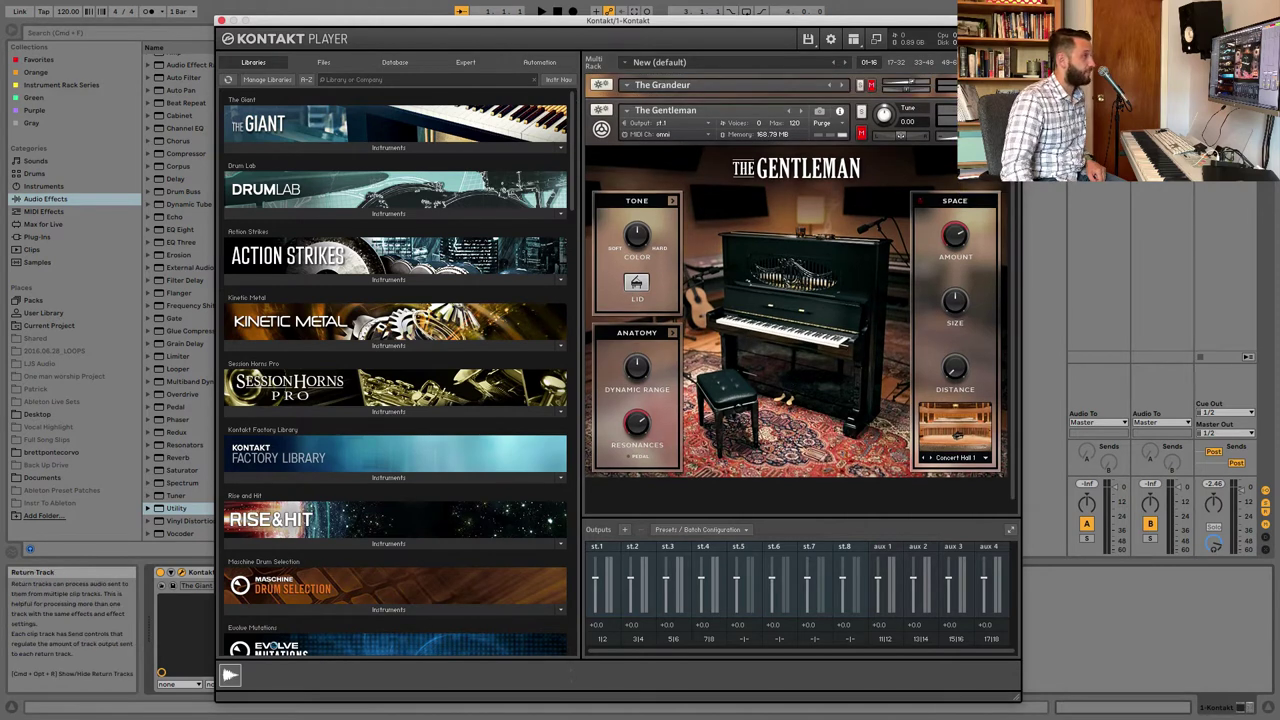
left_click(999, 106)
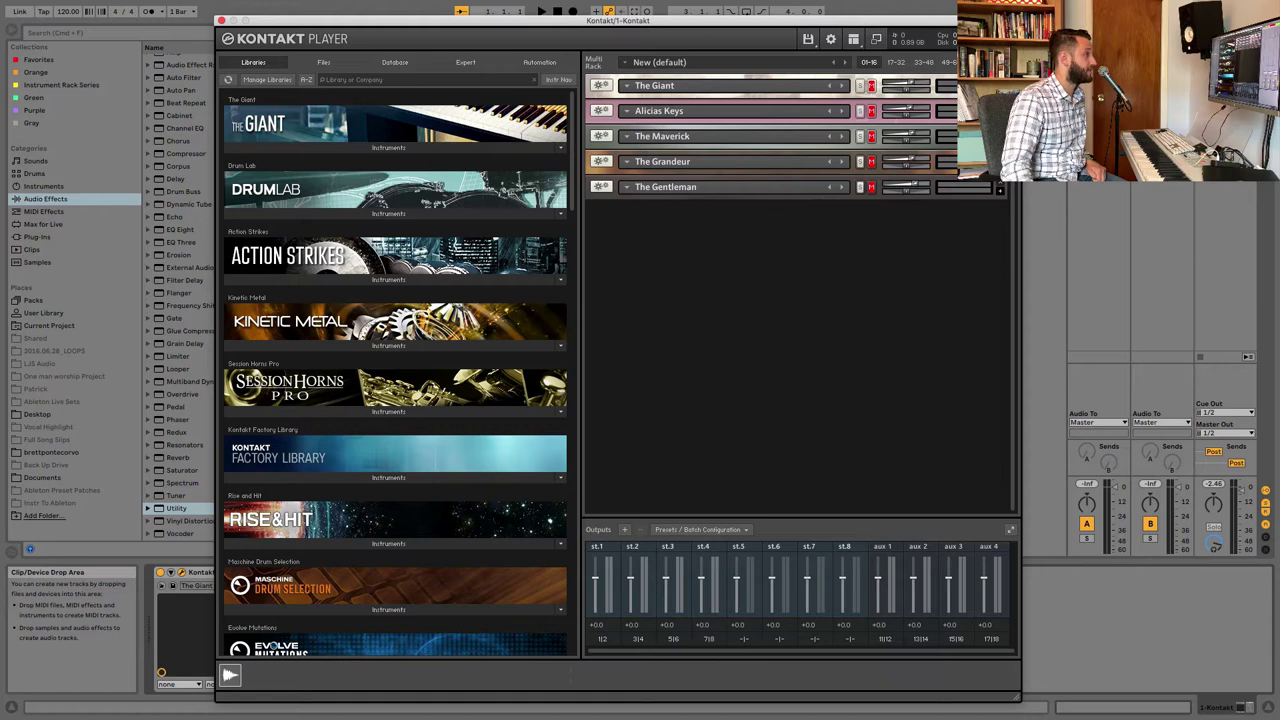
left_click(999, 161)
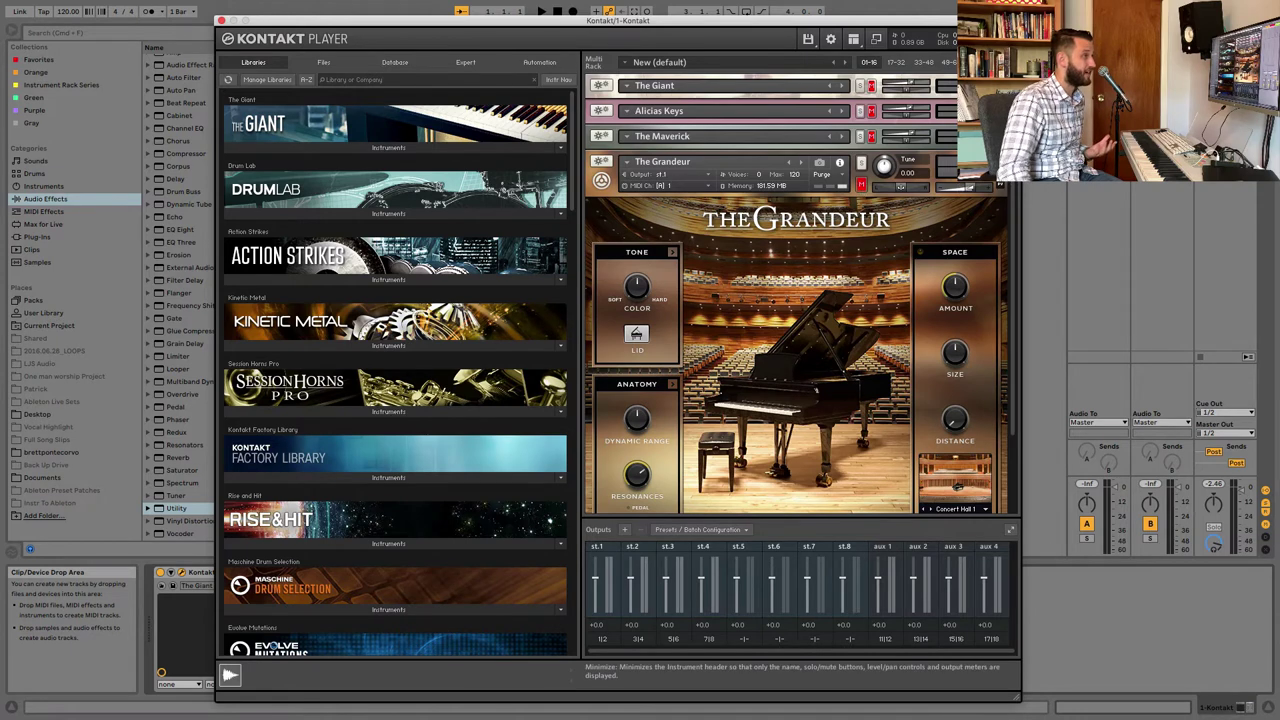
left_click(995, 184)
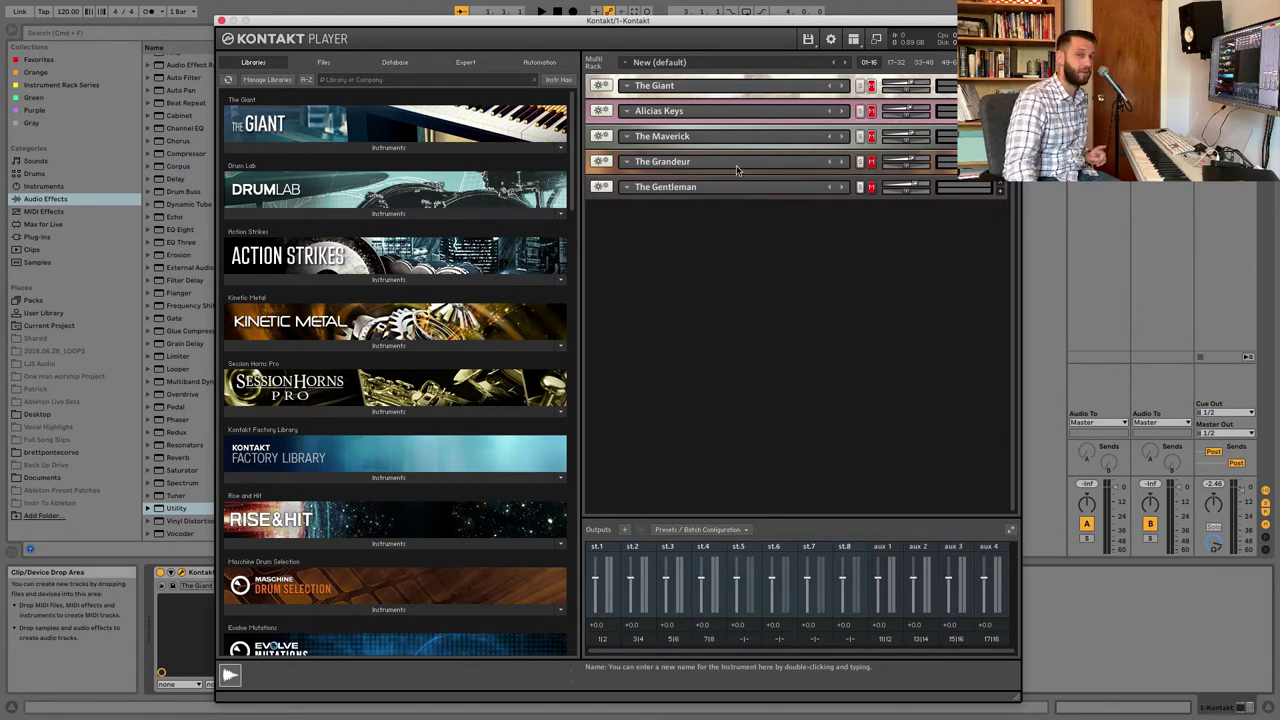
left_click(871, 137)
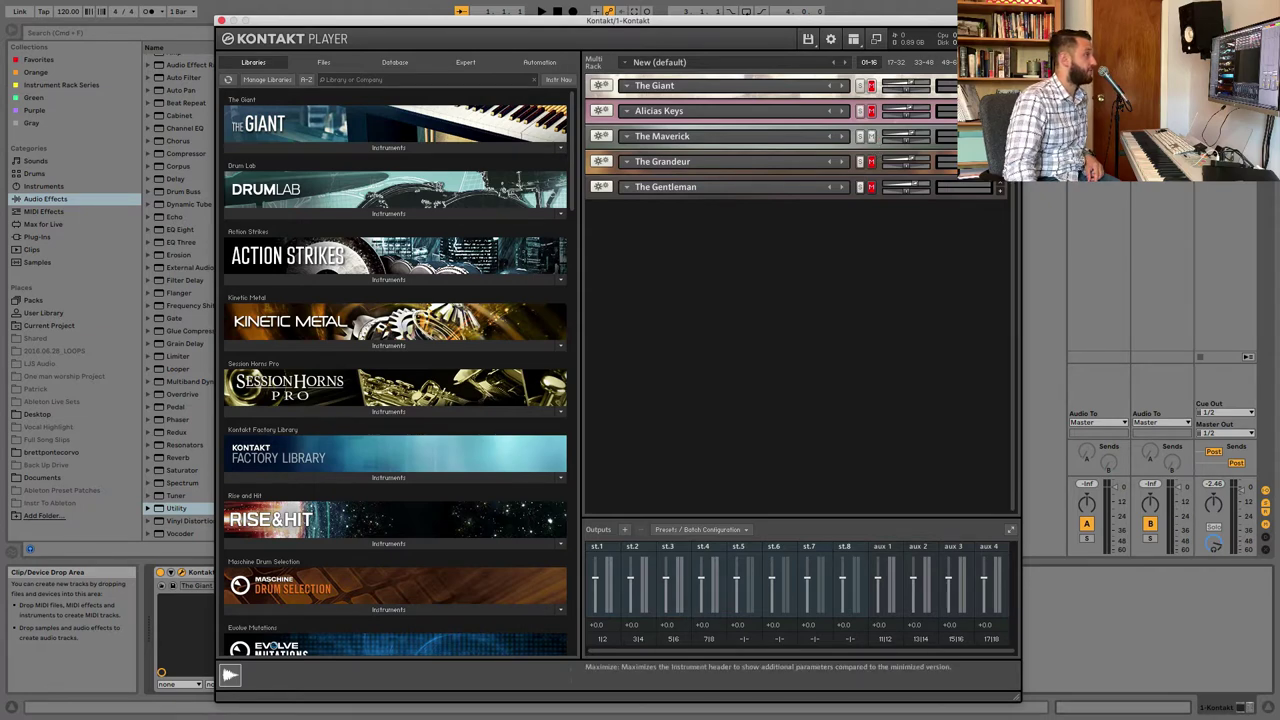
left_click(884, 141)
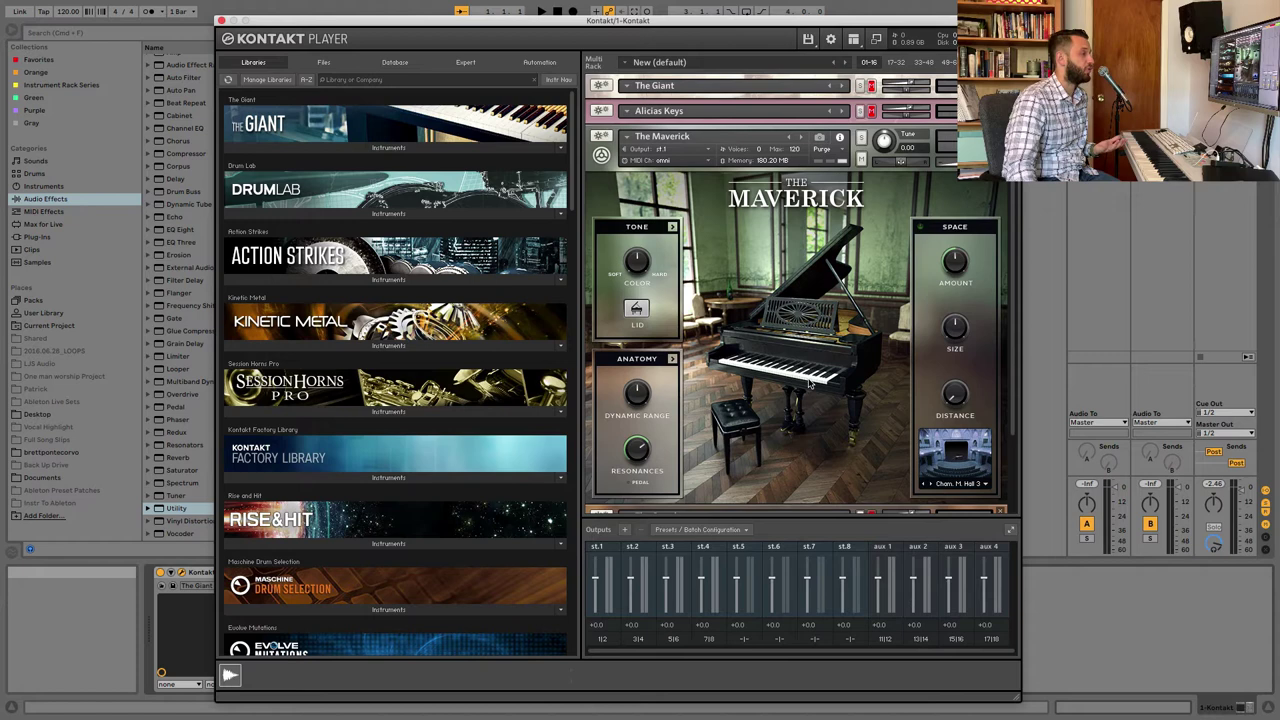
scroll(795, 410, "down", 3)
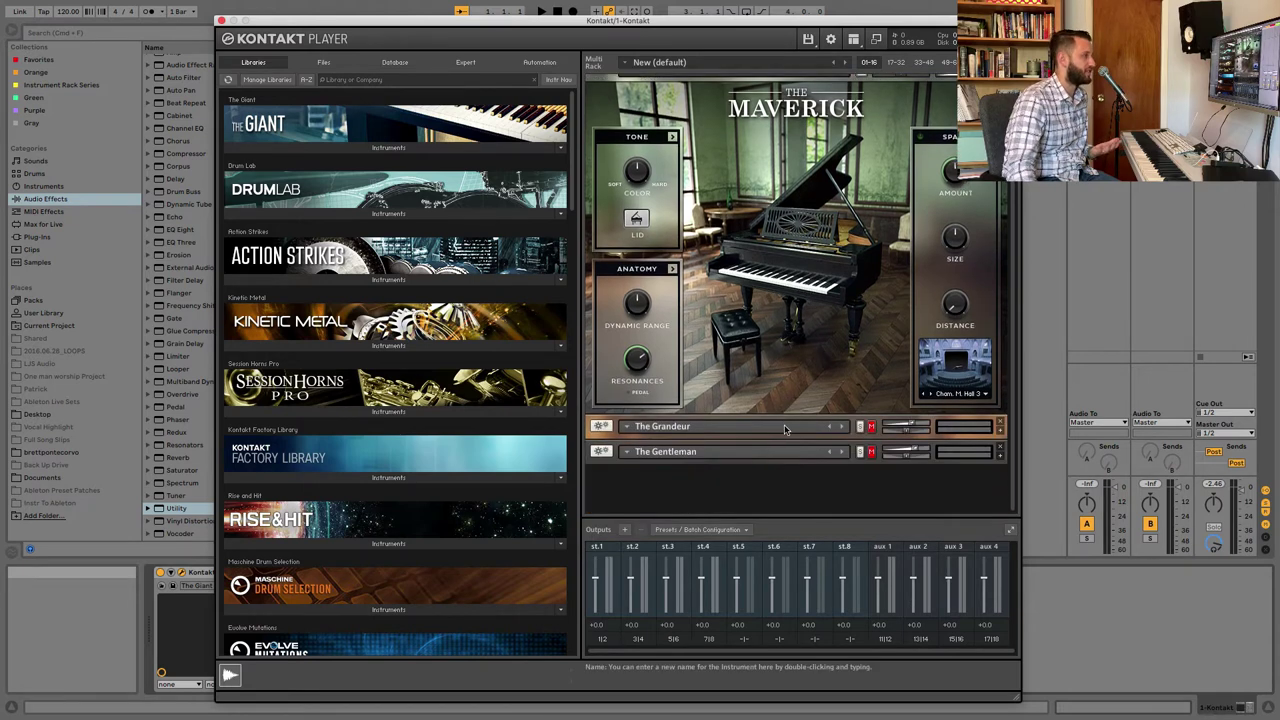
scroll(785, 430, "up", 2)
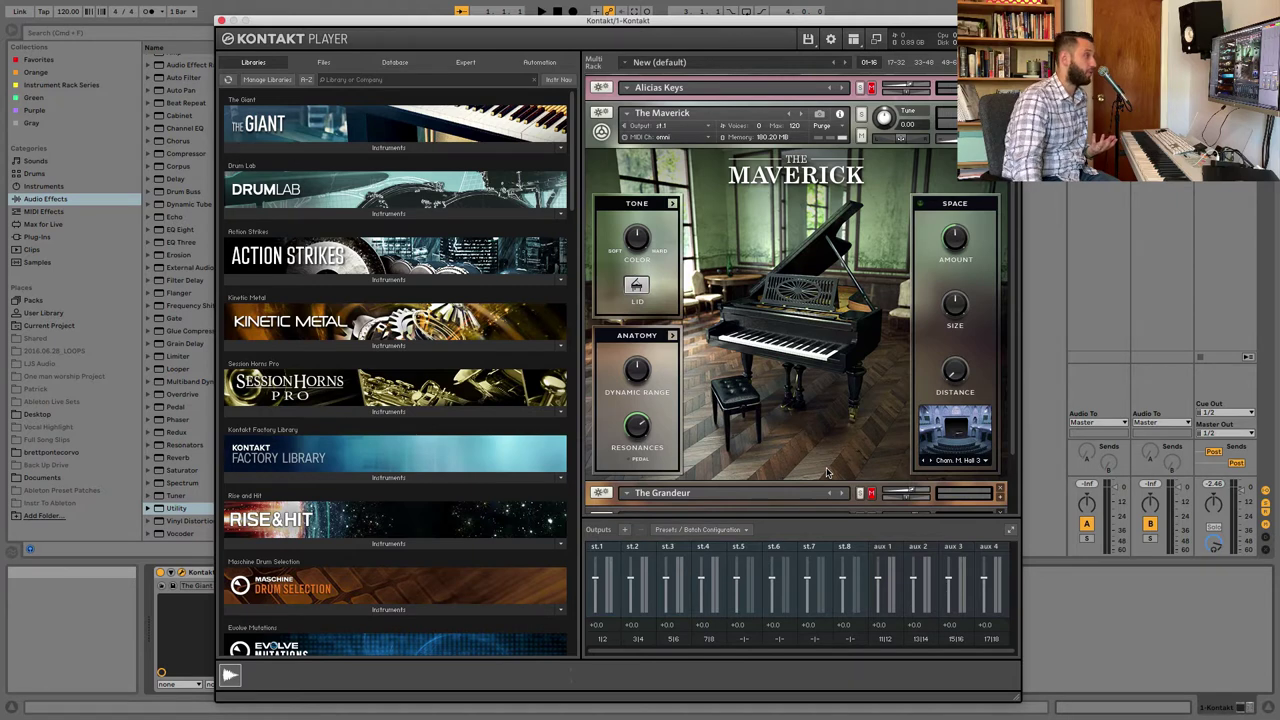
scroll(826, 470, "up", 1)
scroll(826, 470, "down", 2)
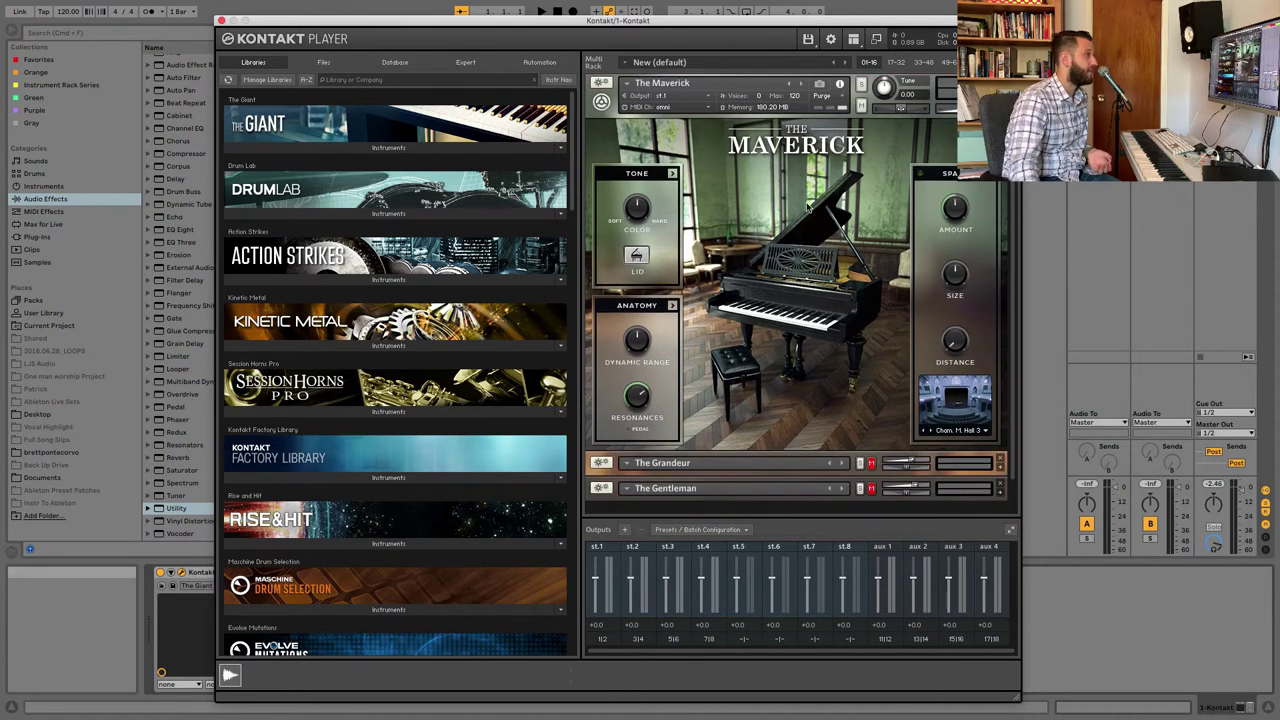
scroll(795, 297, "up", 2)
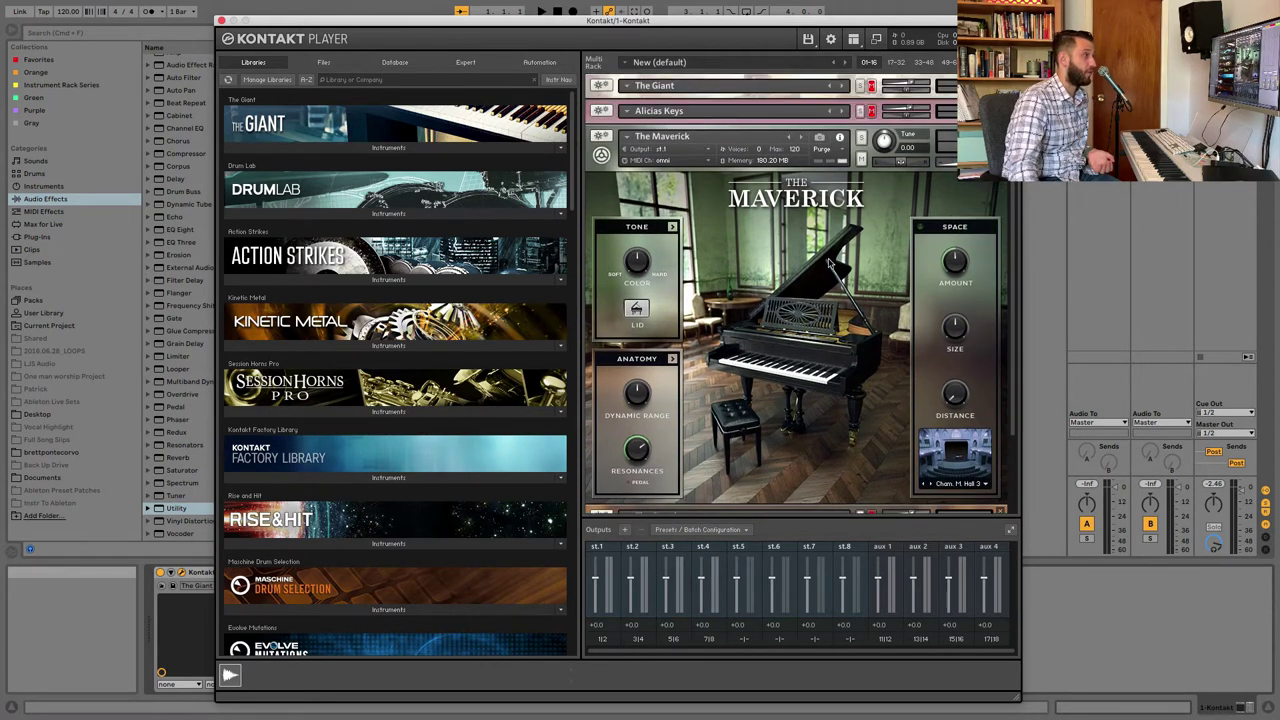
left_click(861, 159)
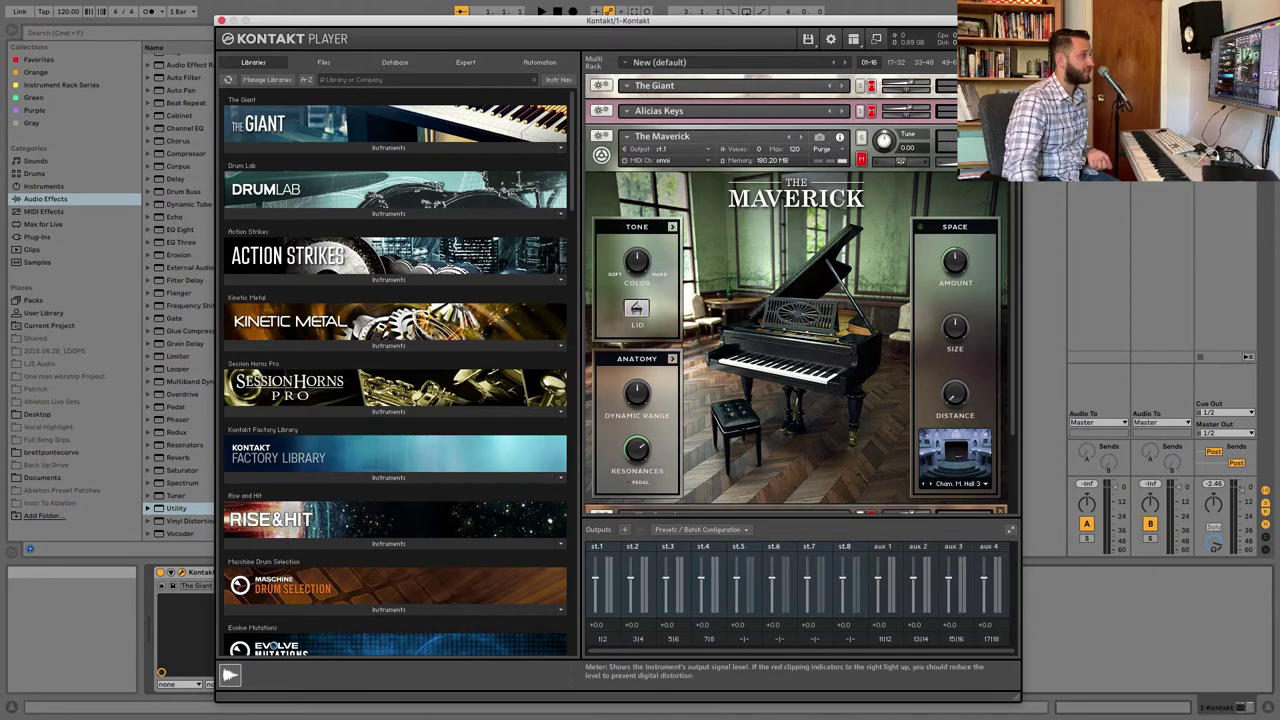
left_click(999, 149)
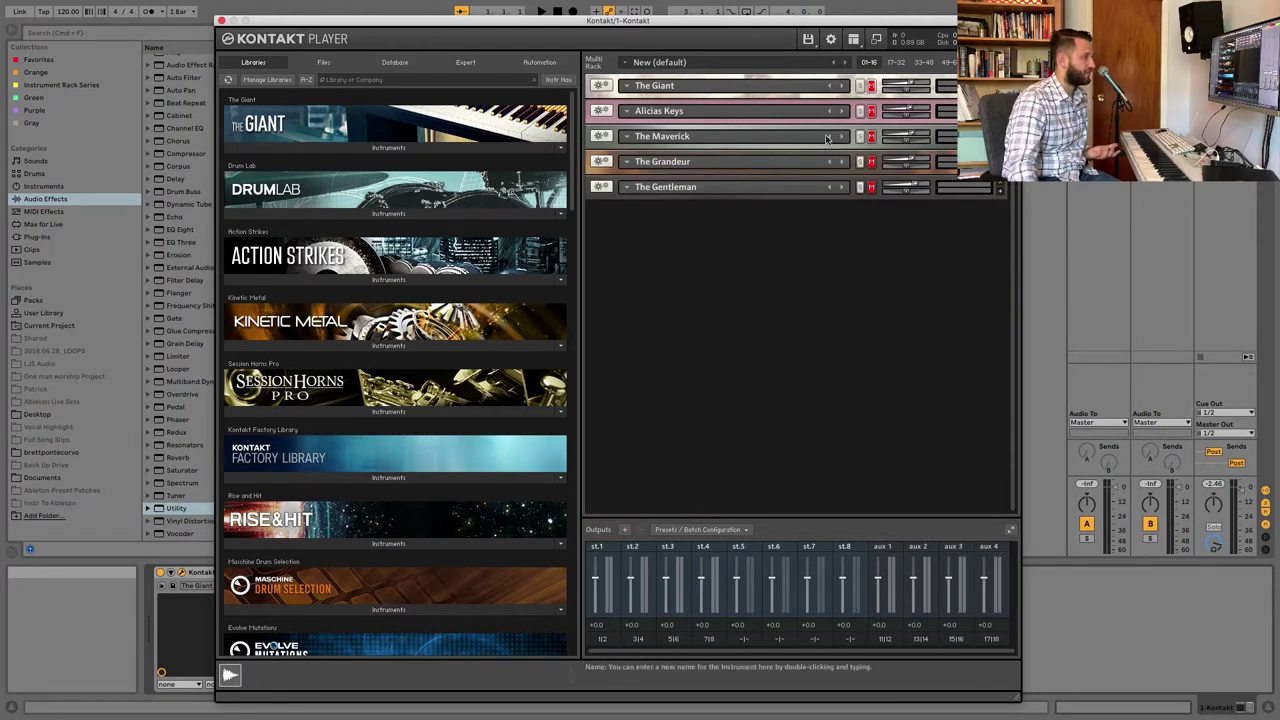
Unmute and expand Alicias Keys, then load its 02 Small Studio preset
left_click(871, 111)
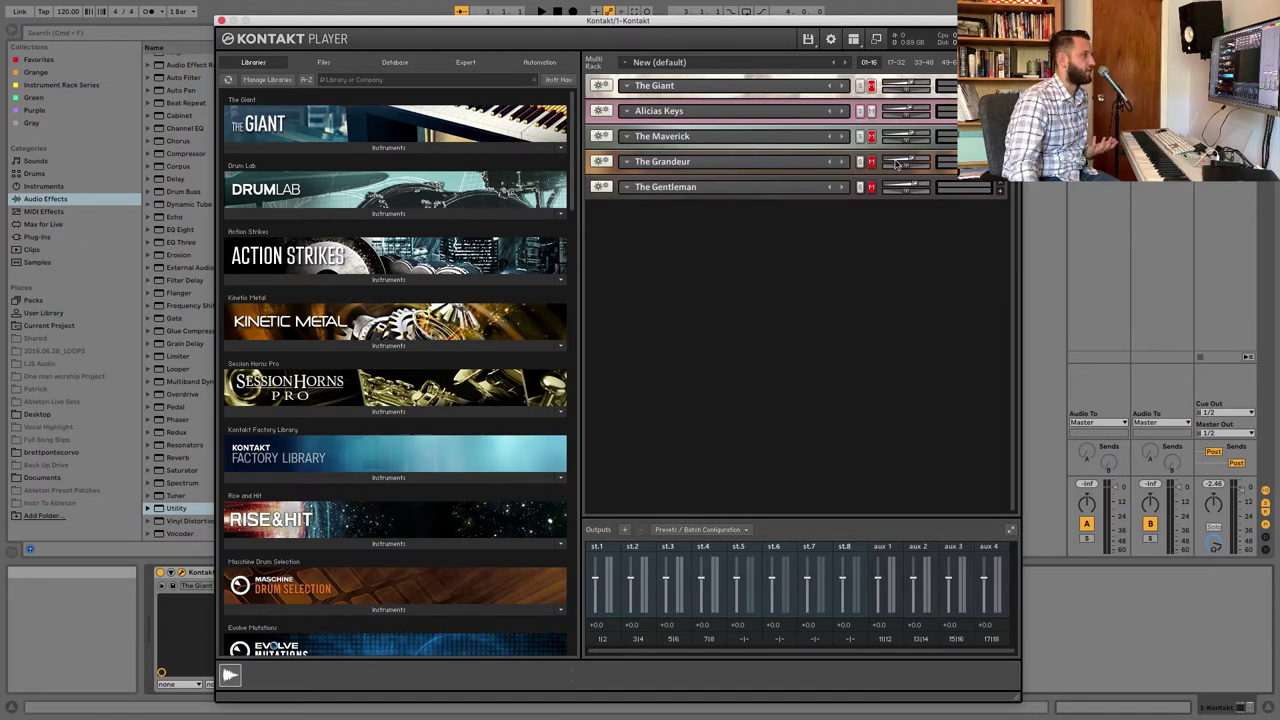
left_click(999, 111)
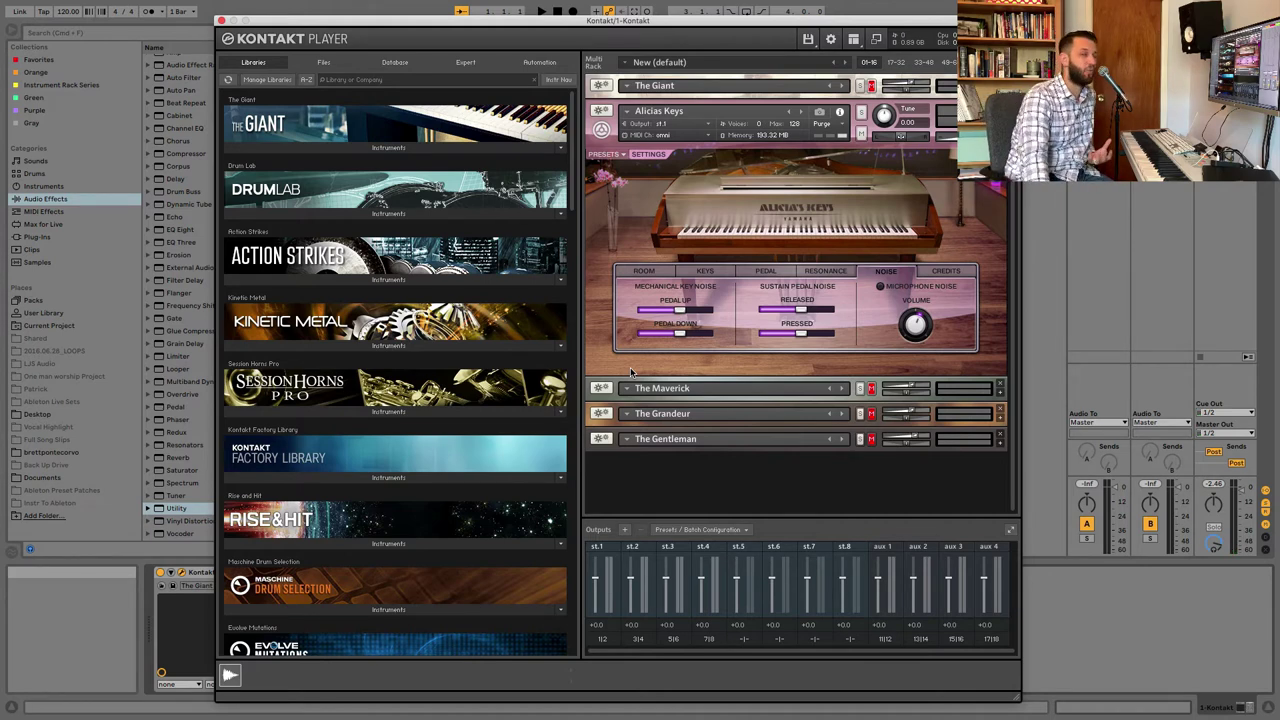
left_click(619, 156)
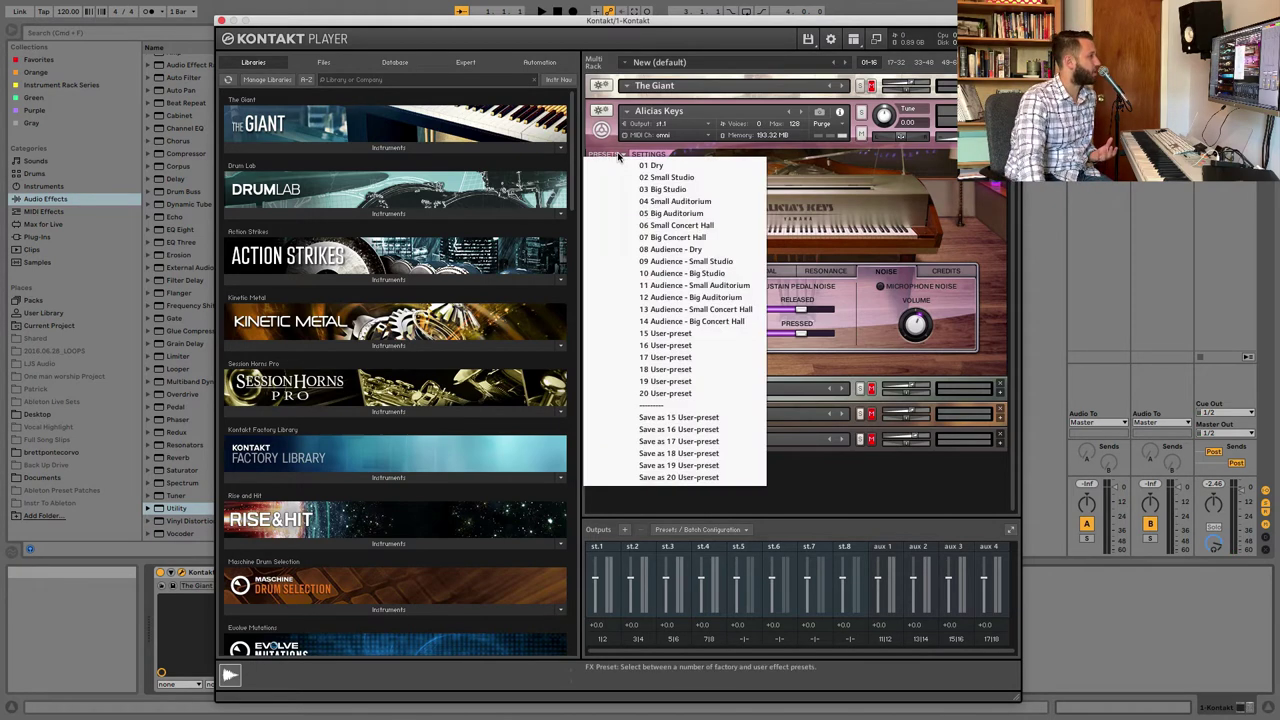
left_click(734, 177)
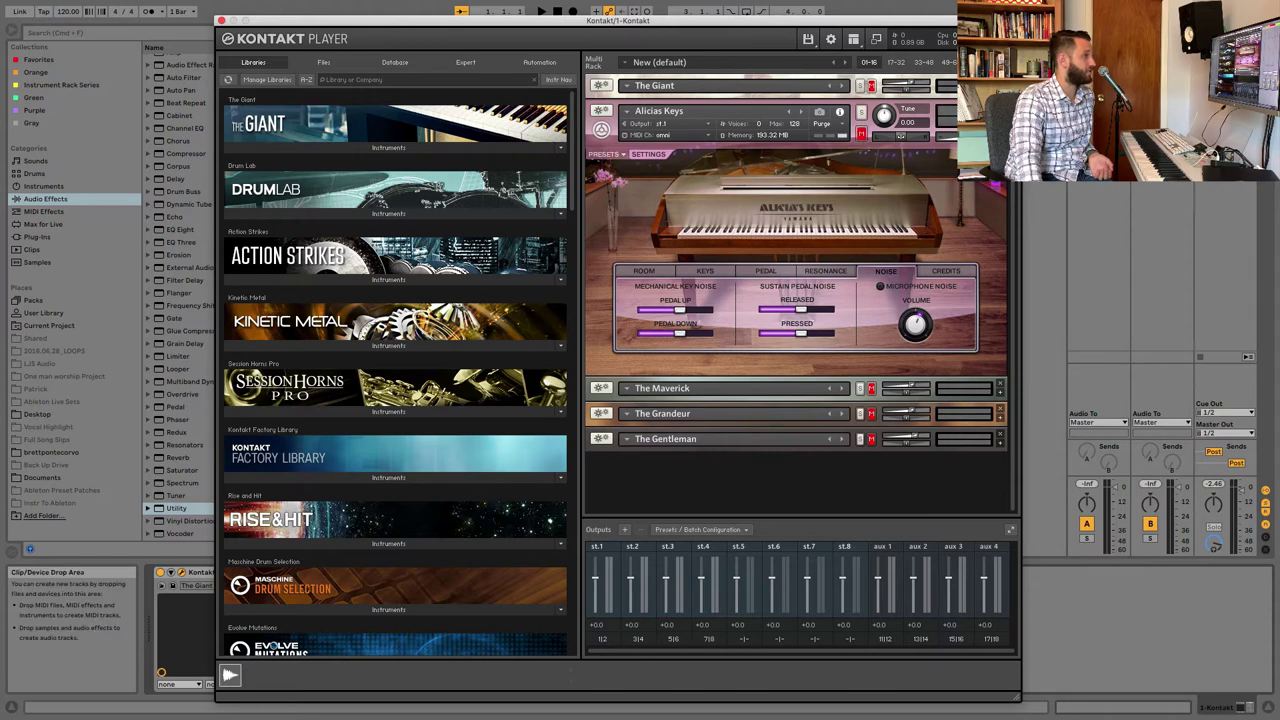
Collapse Alicias Keys, expand The Giant to audition it, then collapse The Giant
left_click(600, 129)
left_click(654, 85)
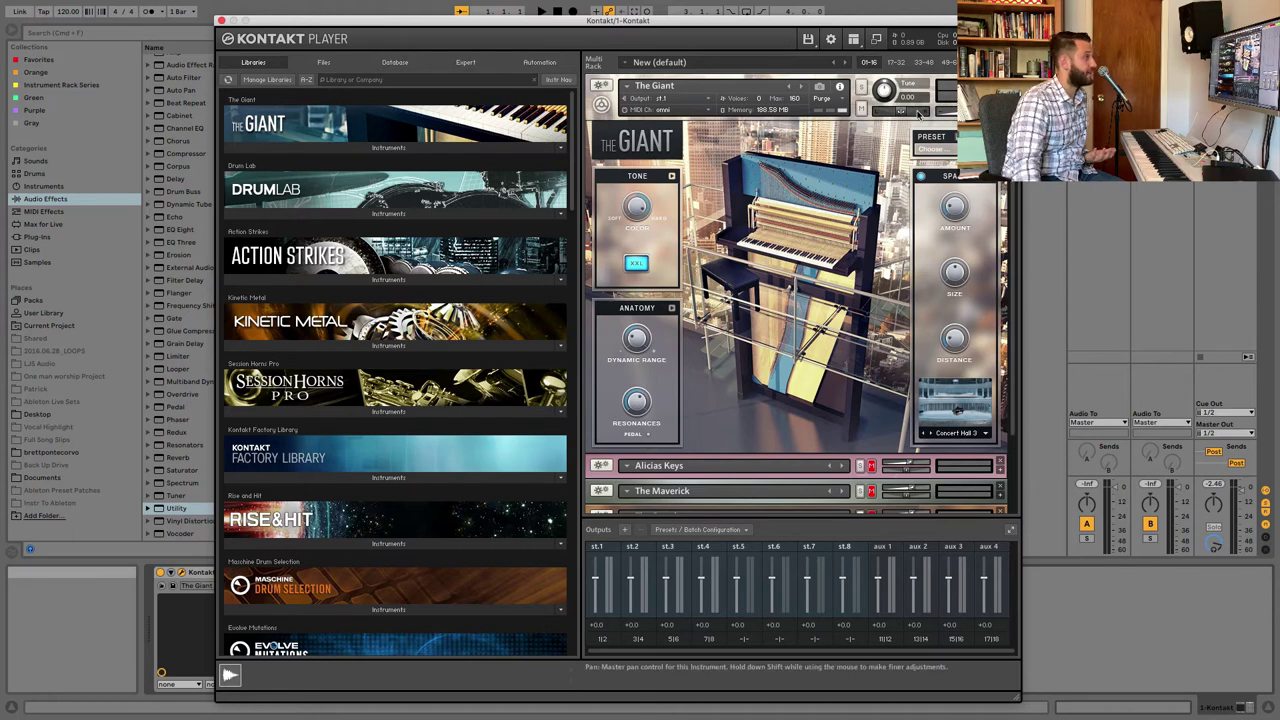
left_click(998, 88)
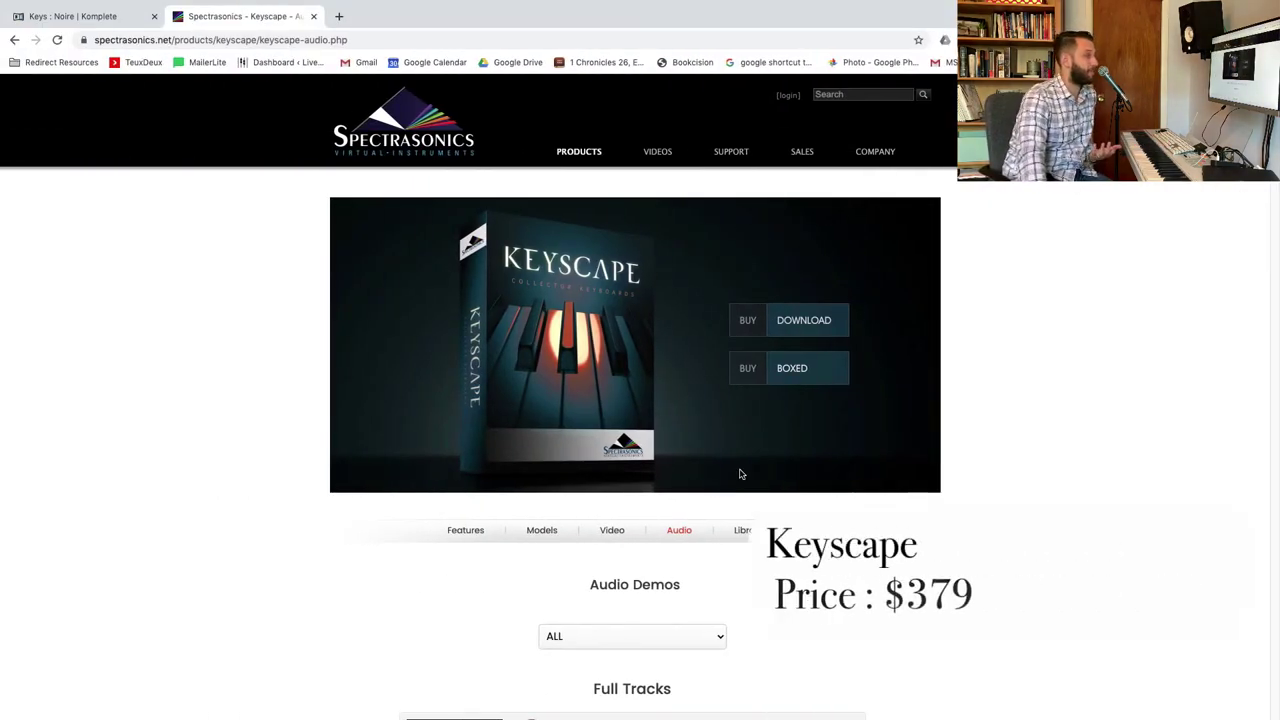
Scroll the Keyscape audio page past Full Tracks to the Grand Pianos SoundCloud playlist
scroll(705, 550, "down", 10)
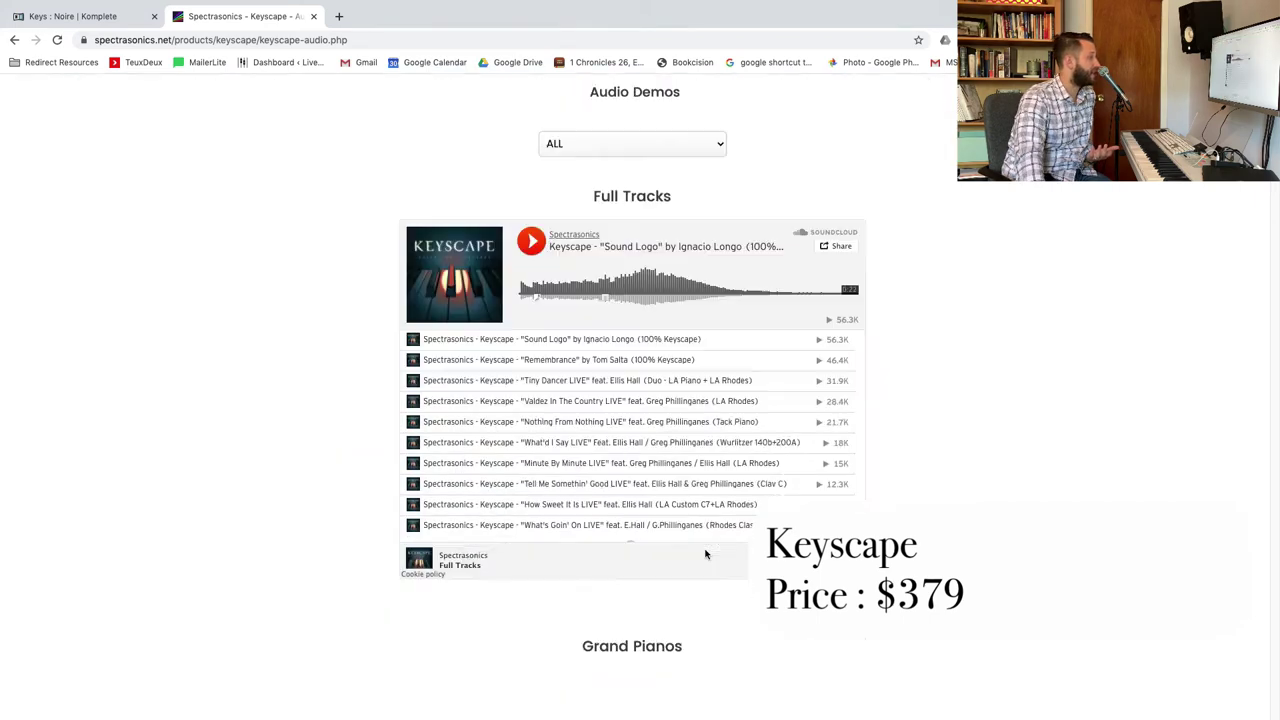
scroll(705, 553, "down", 5)
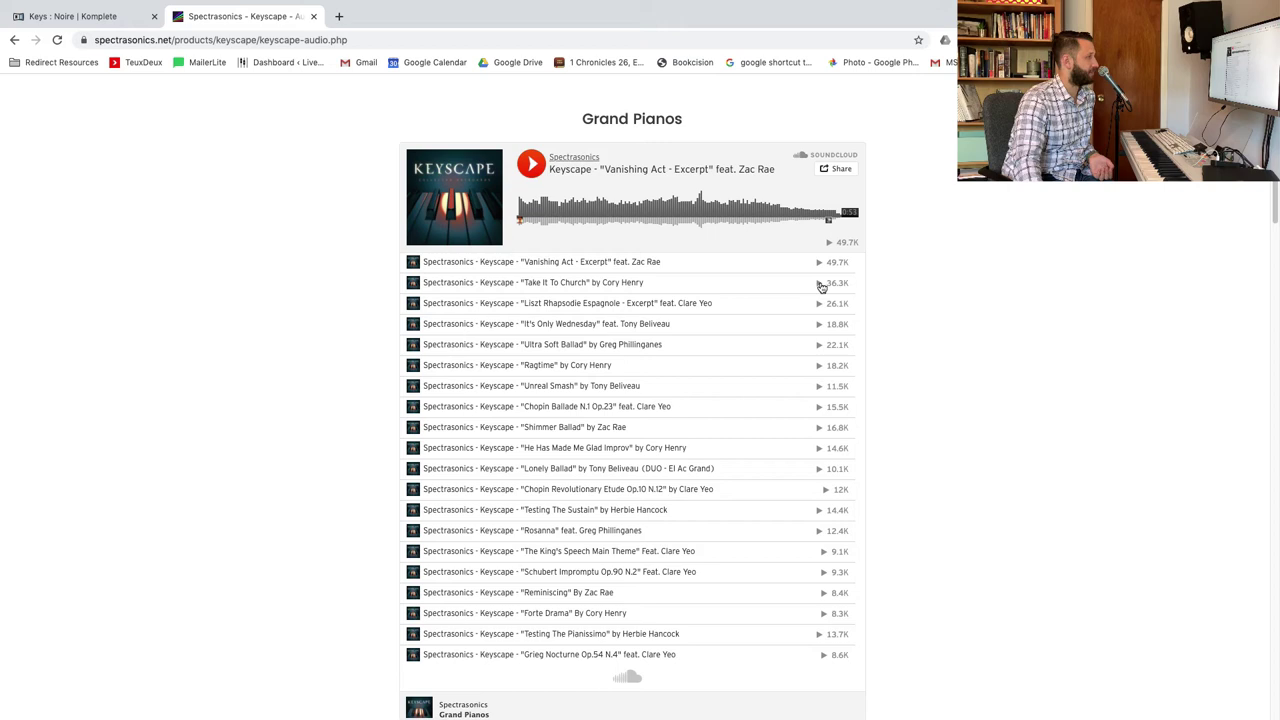
Play the 'Take It To Church' Keyscape demo briefly, pause it, and browse the page
left_click(820, 285)
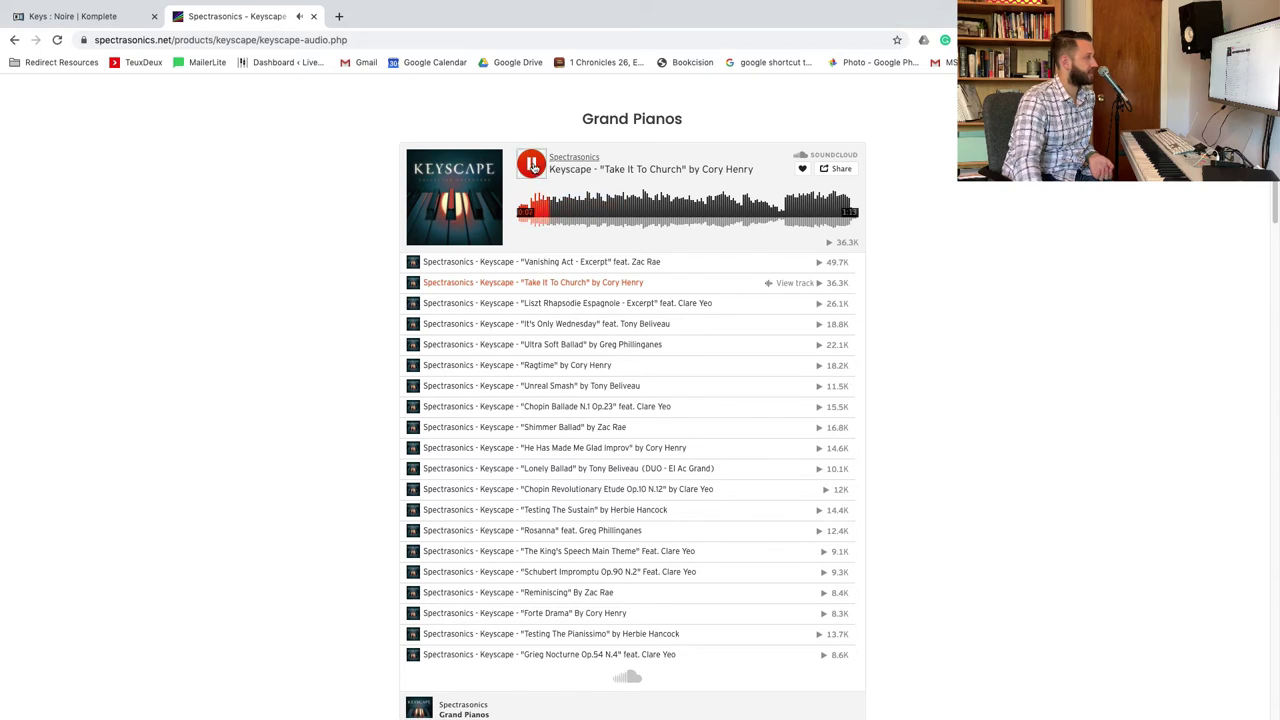
left_click(532, 164)
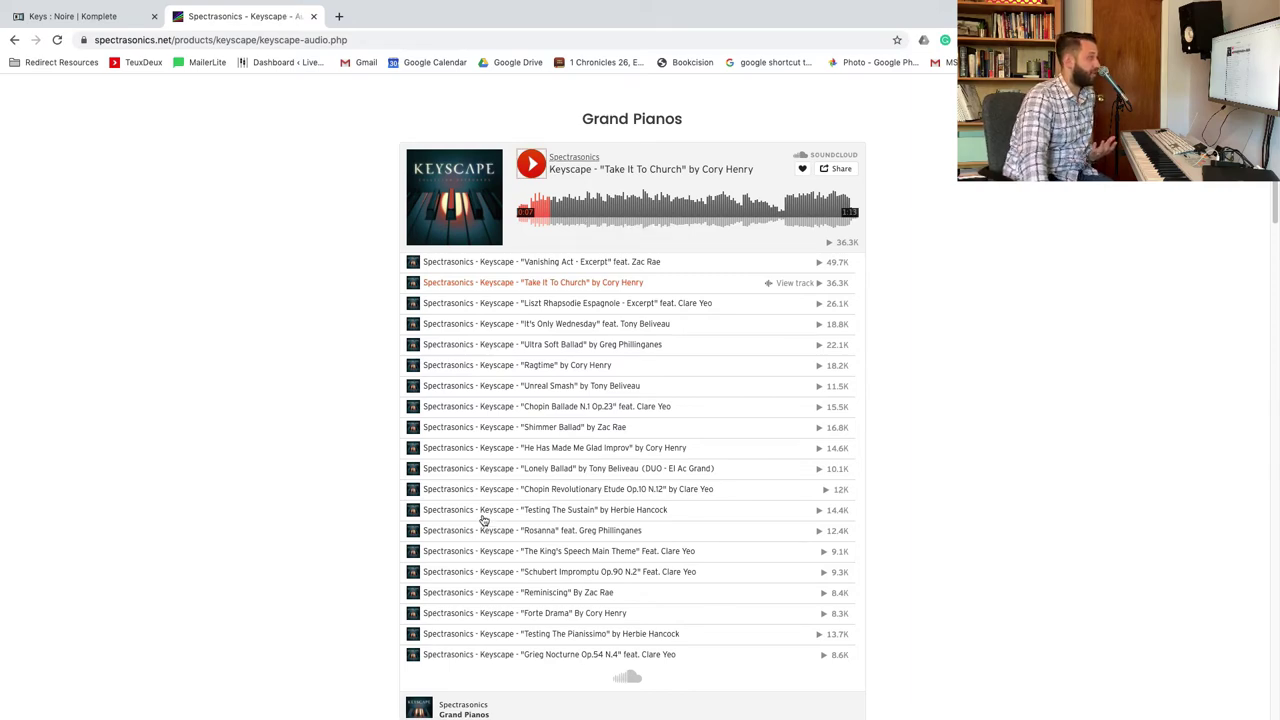
scroll(1021, 486, "up", 10)
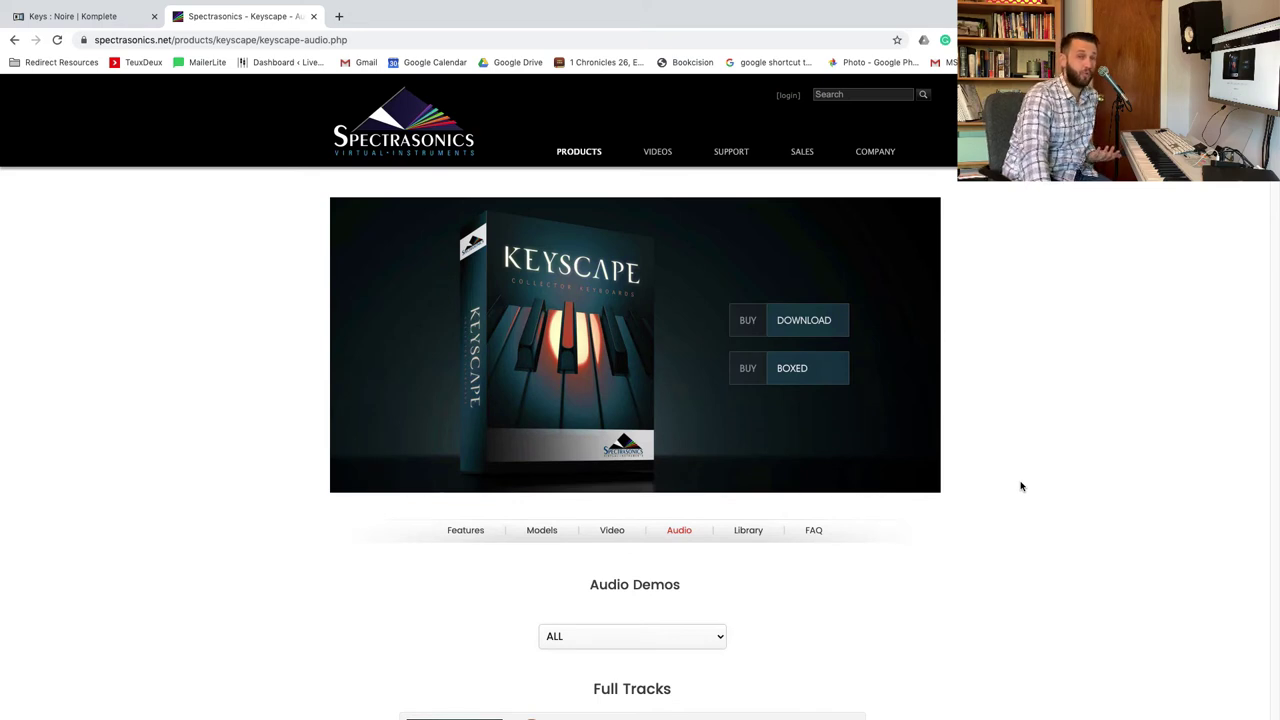
scroll(839, 640, "down", 1)
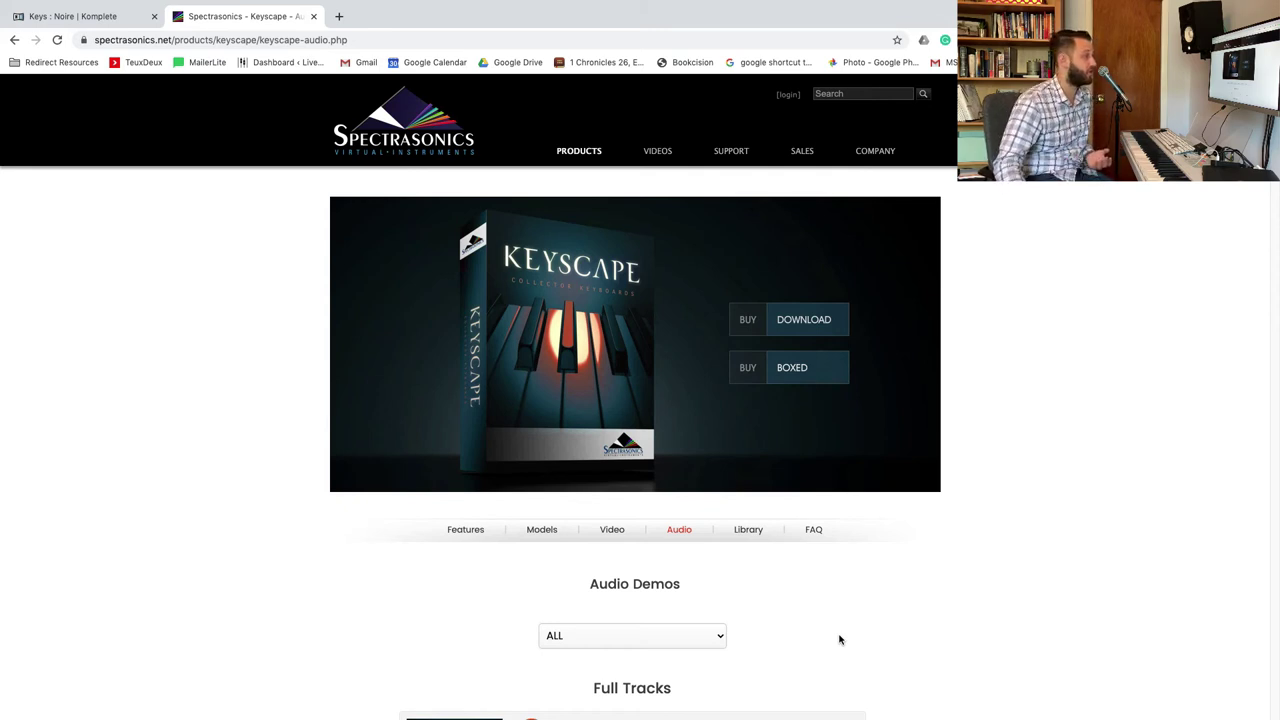
scroll(415, 500, "down", 6)
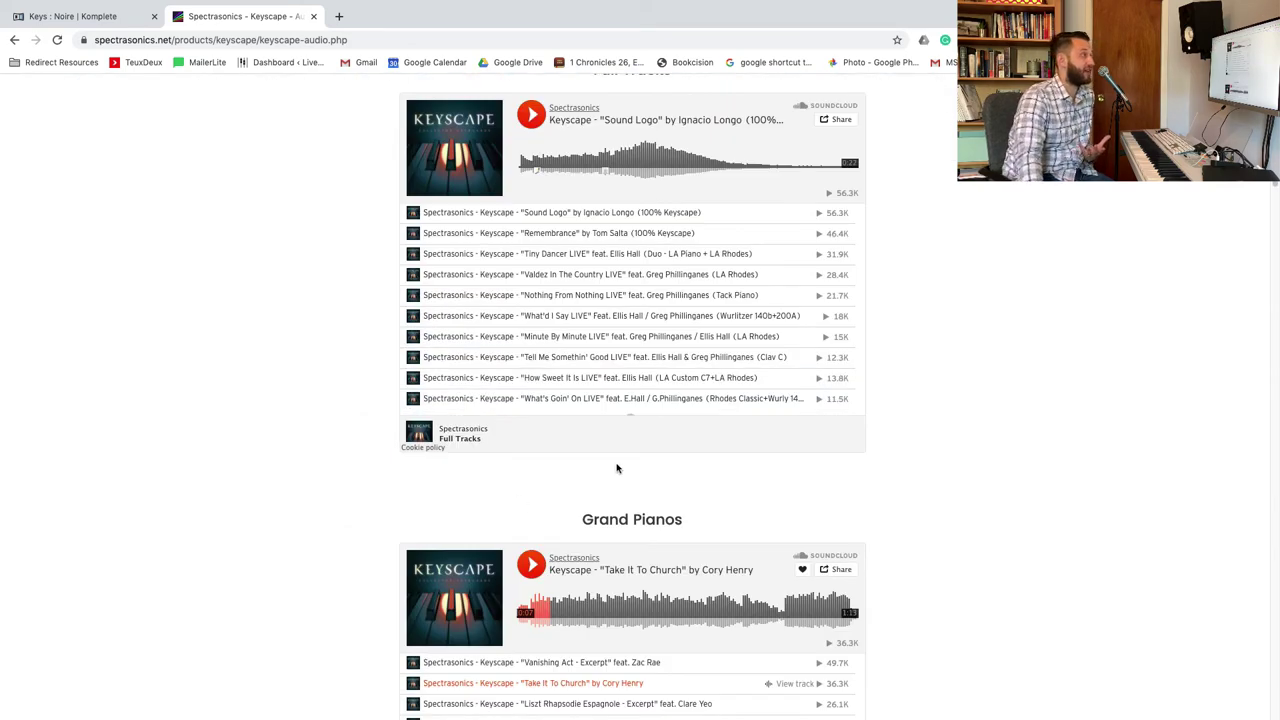
Switch to the 'Keys : Noire | Komplete' tab and scroll through the $149.00 Noire page
left_click(110, 20)
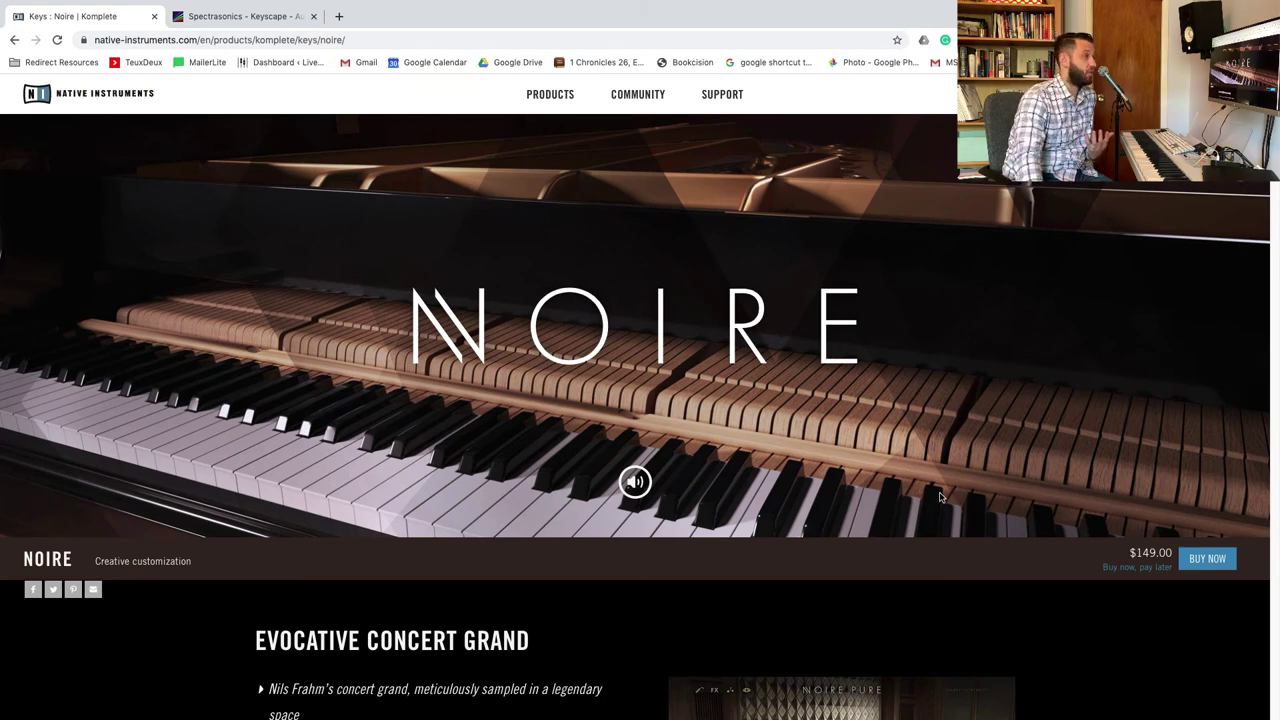
scroll(1040, 600, "down", 3)
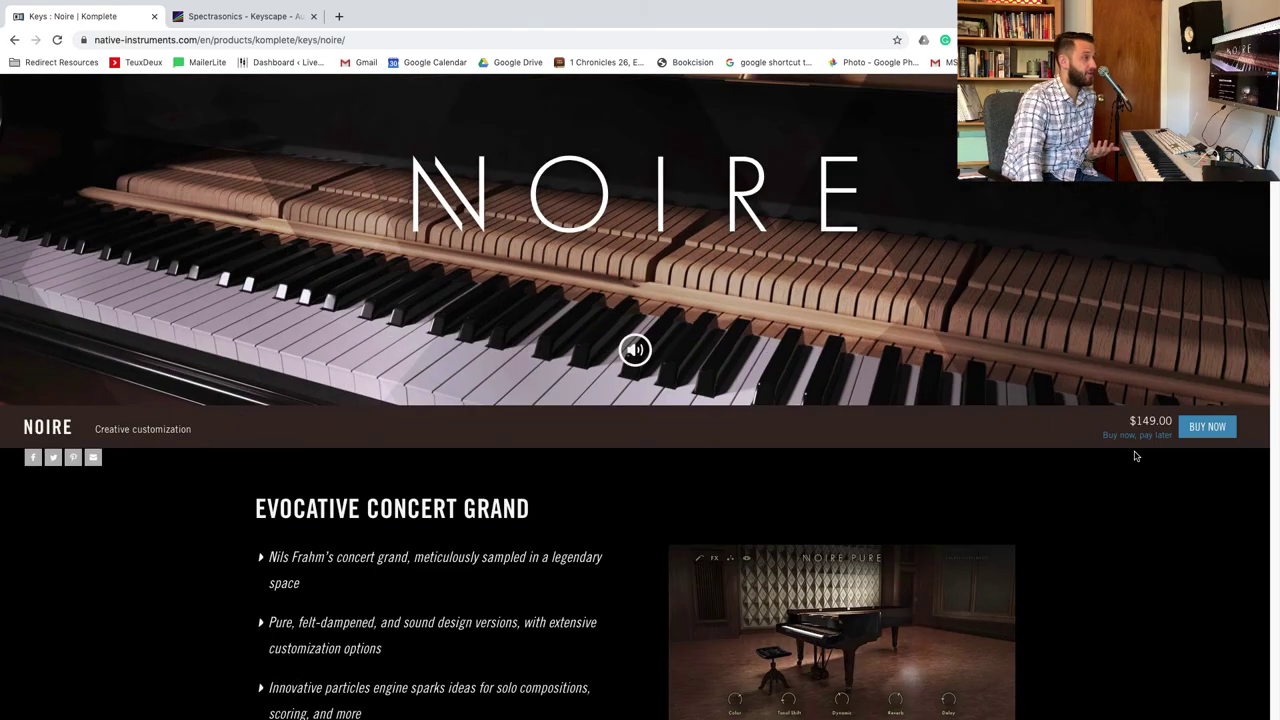
scroll(1135, 456, "down", 3)
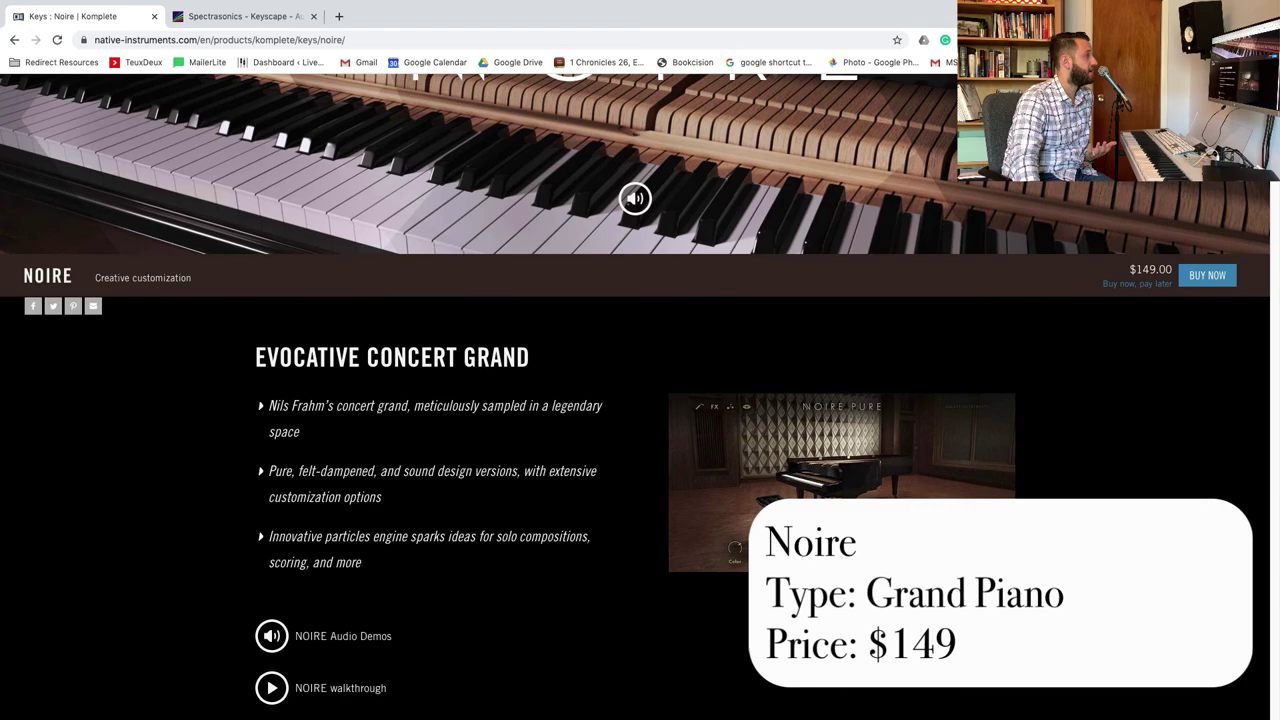
scroll(921, 569, "down", 3)
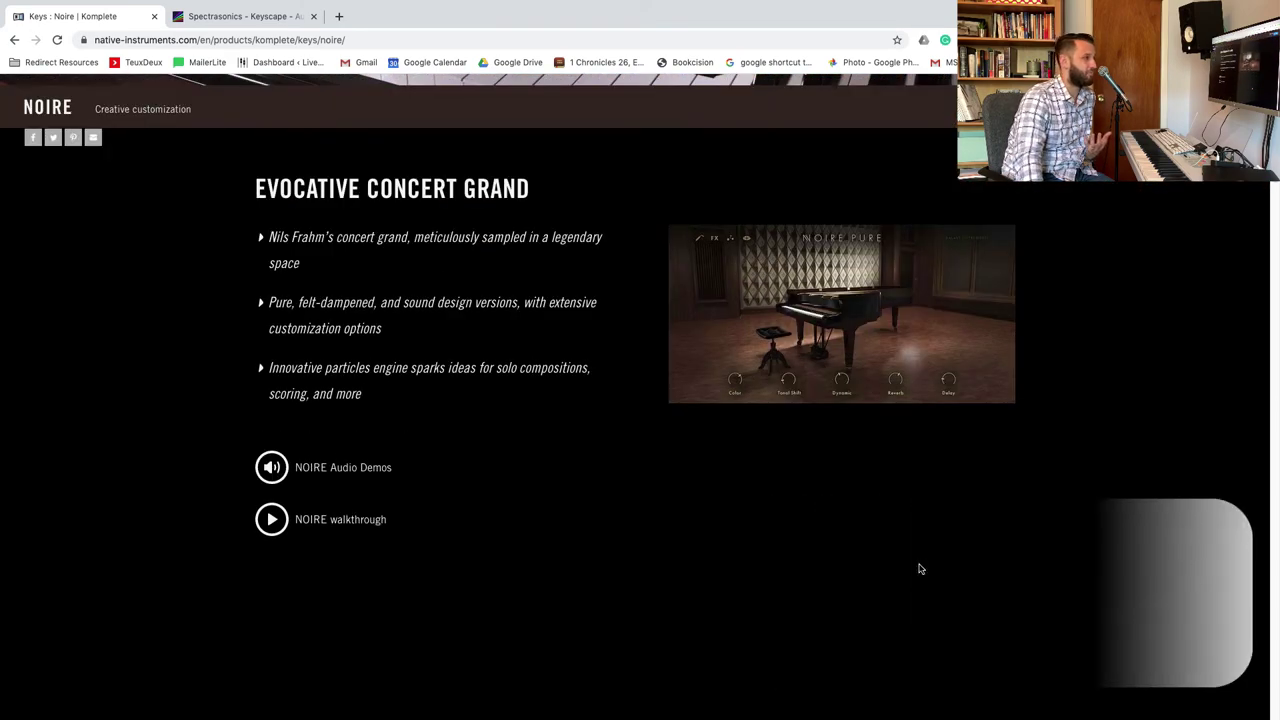
scroll(921, 569, "down", 10)
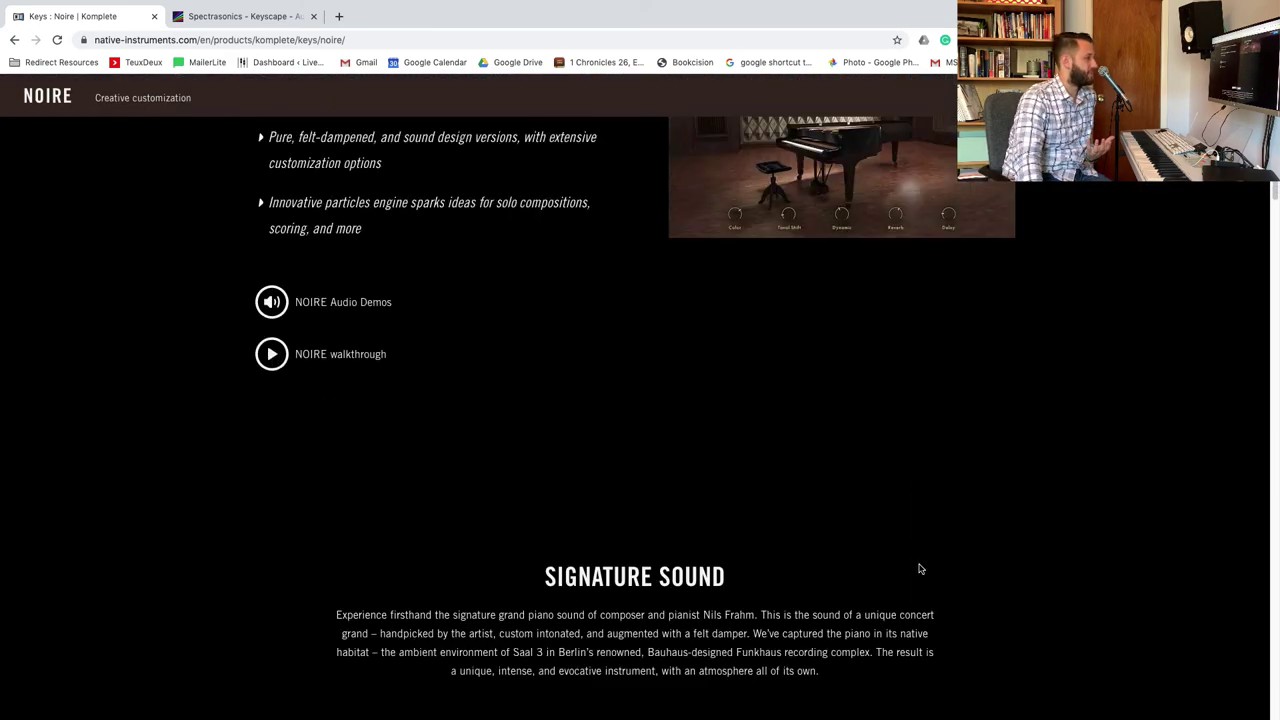
scroll(921, 569, "down", 3)
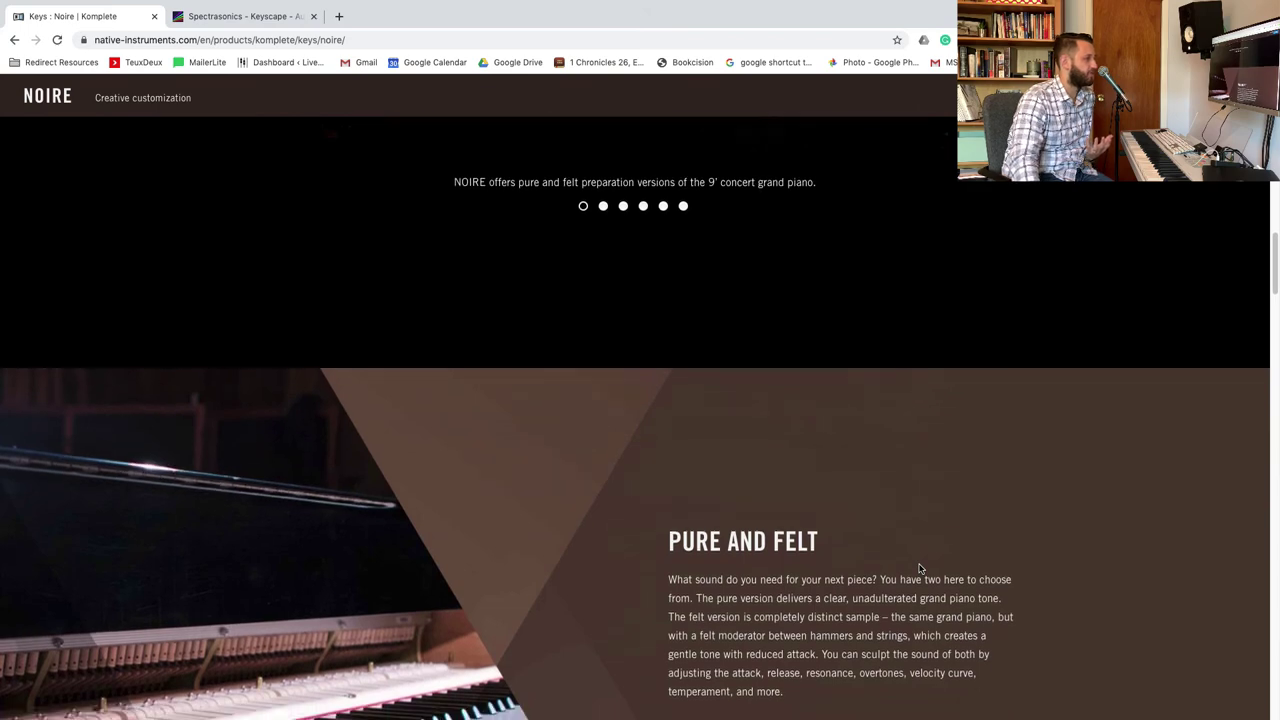
key("Home")
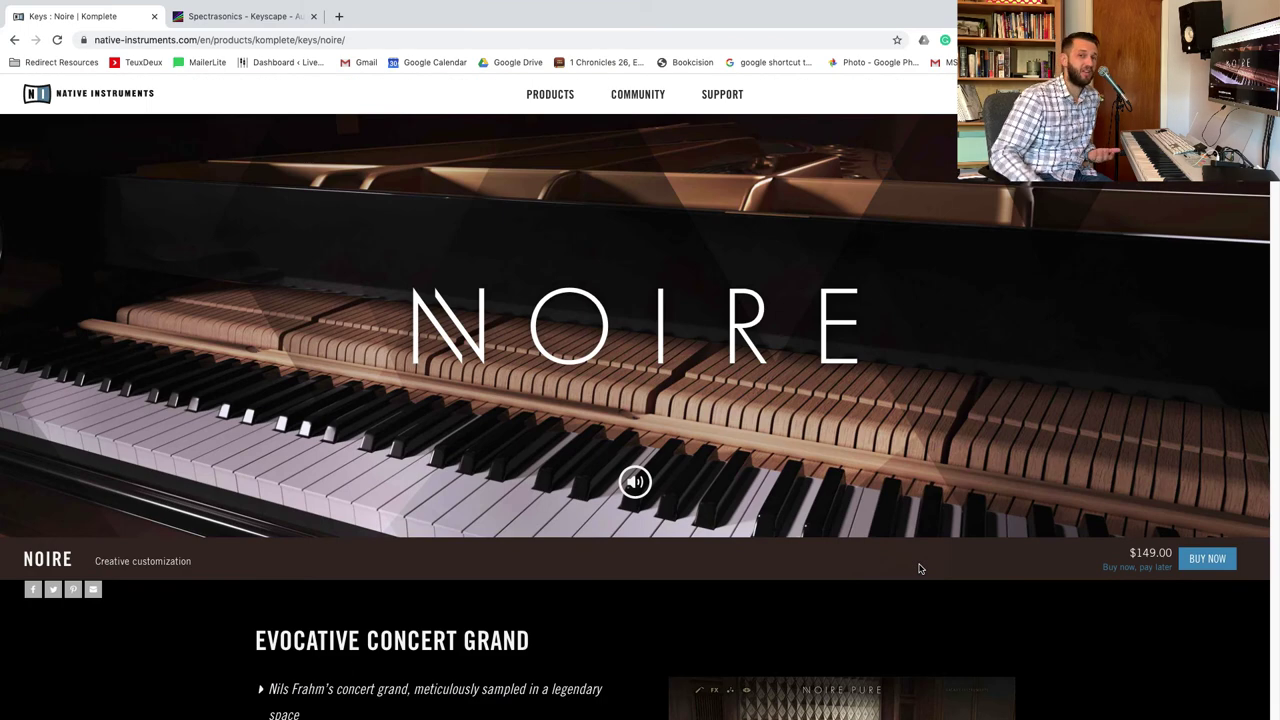